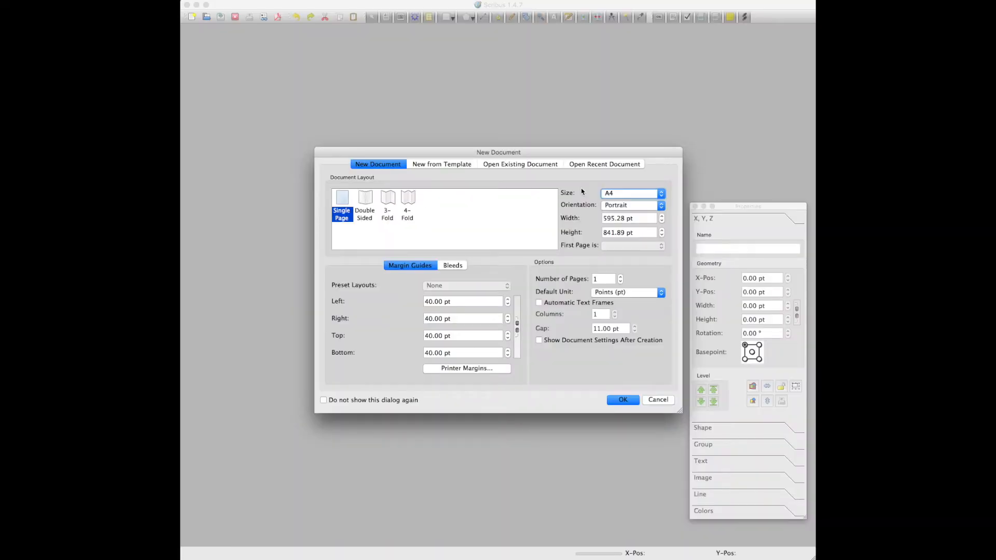
# Step: Create a new single-page portrait document in Letter size with inches as the default unit
pyautogui.click(632, 193)
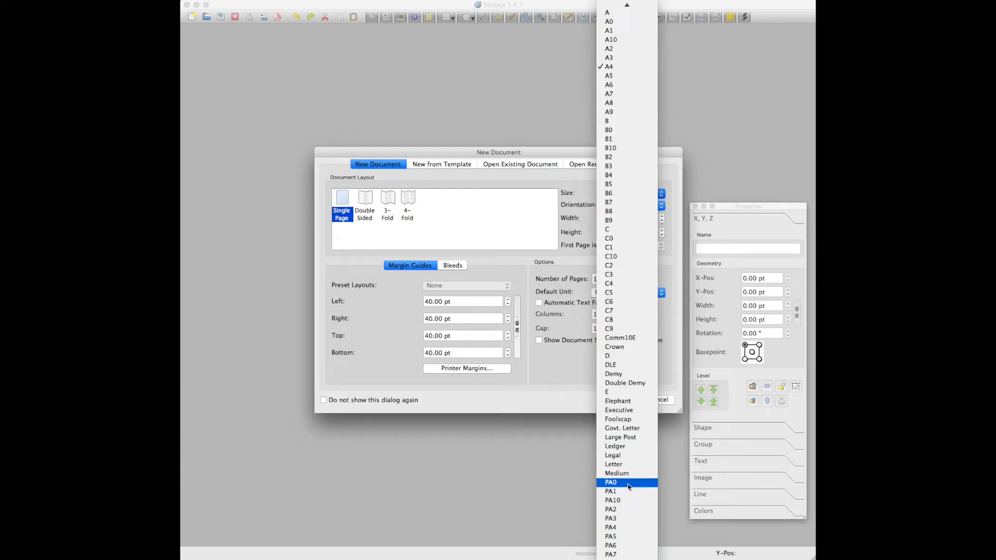
pyautogui.click(619, 465)
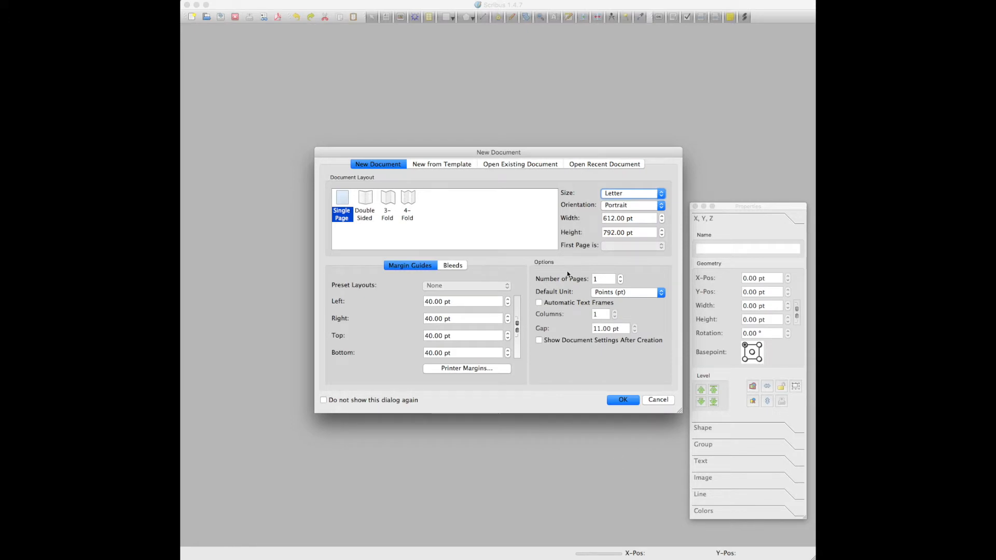
pyautogui.click(621, 294)
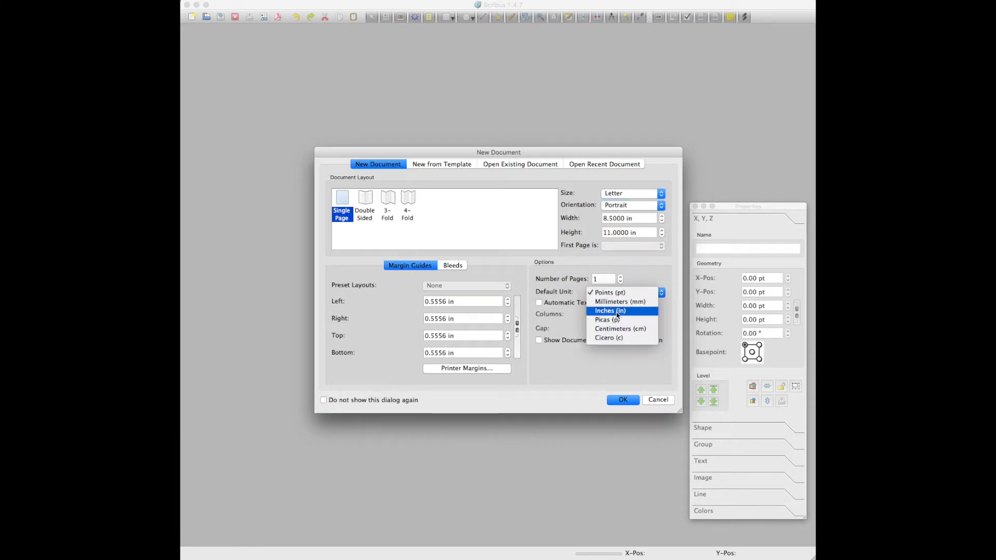
pyautogui.click(617, 310)
pyautogui.click(622, 401)
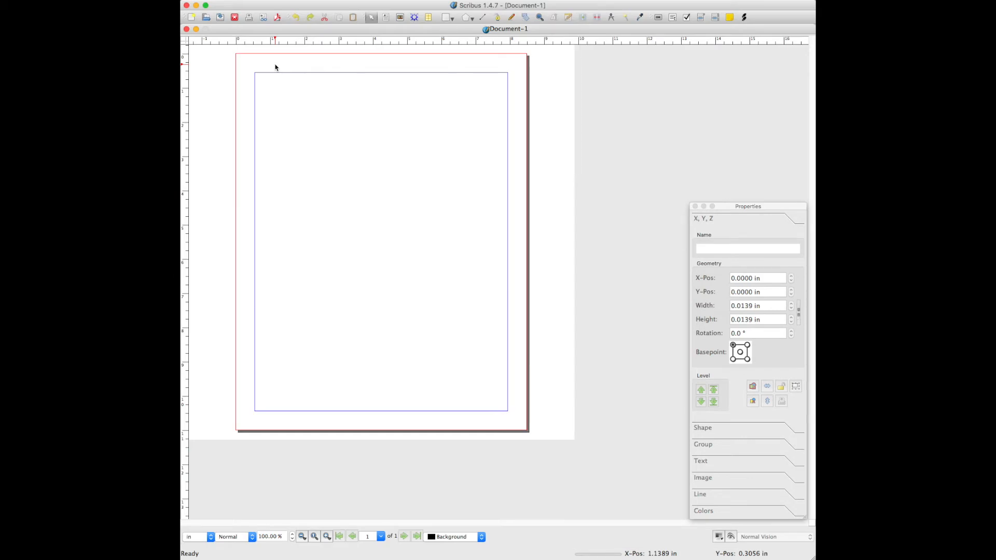
# Step: Insert a rectangle shape 8.5 in wide and 11 in high and align it to cover the whole page
pyautogui.click(445, 19)
pyautogui.click(379, 156)
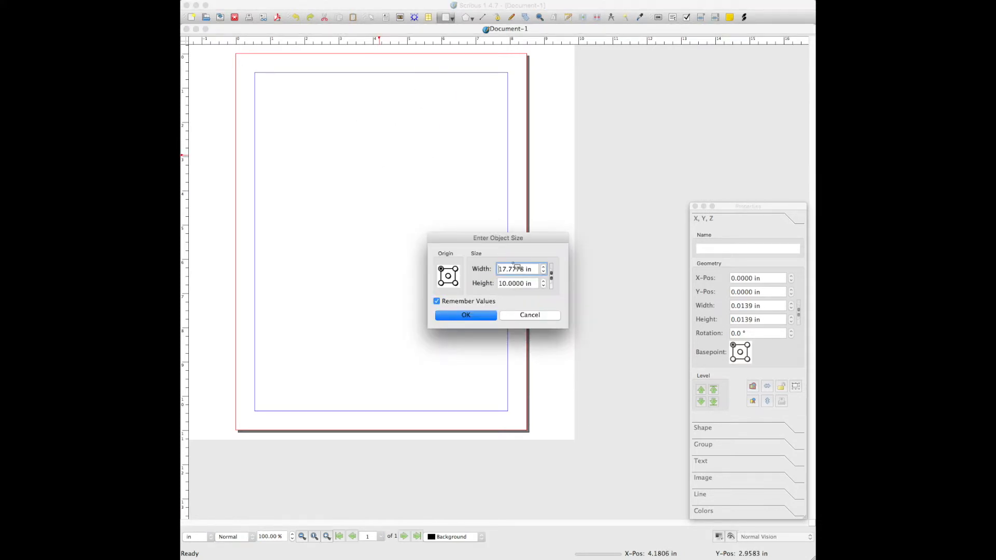
pyautogui.moveTo(527, 269); pyautogui.dragTo(493, 270)
pyautogui.write('8.5')
pyautogui.press('Tab')
pyautogui.write('11')
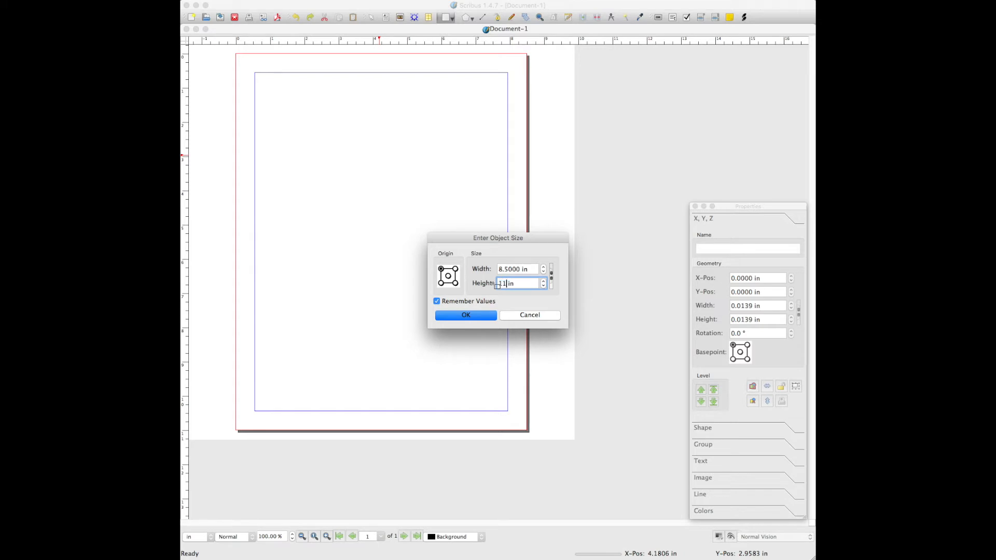
pyautogui.click(469, 315)
pyautogui.moveTo(449, 154); pyautogui.dragTo(306, 54)
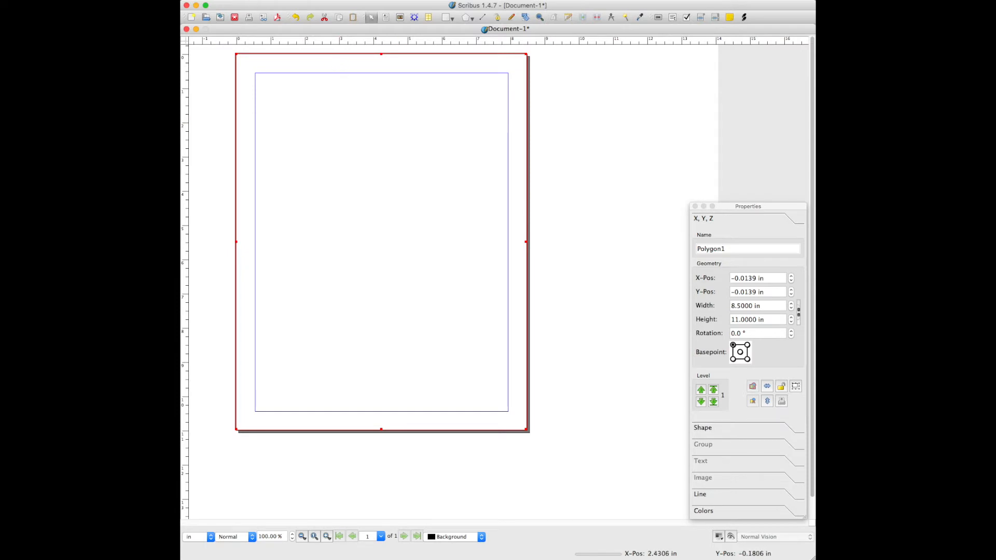
# Step: Add a green CMYK color named "Background" with C 62%, M 0%, Y 69% and K 0% to the document's colors
pyautogui.click(262, 0)
pyautogui.click(294, 175)
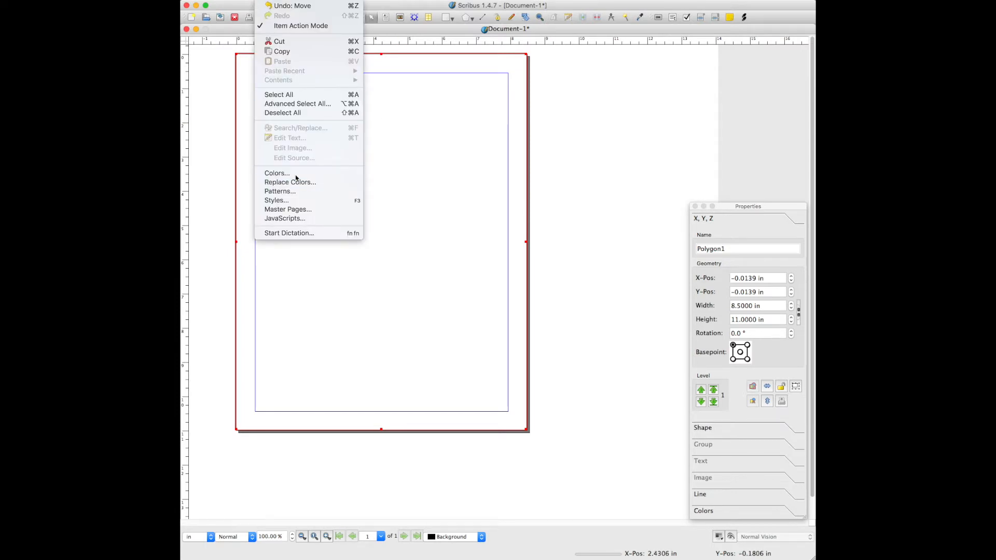
pyautogui.click(512, 254)
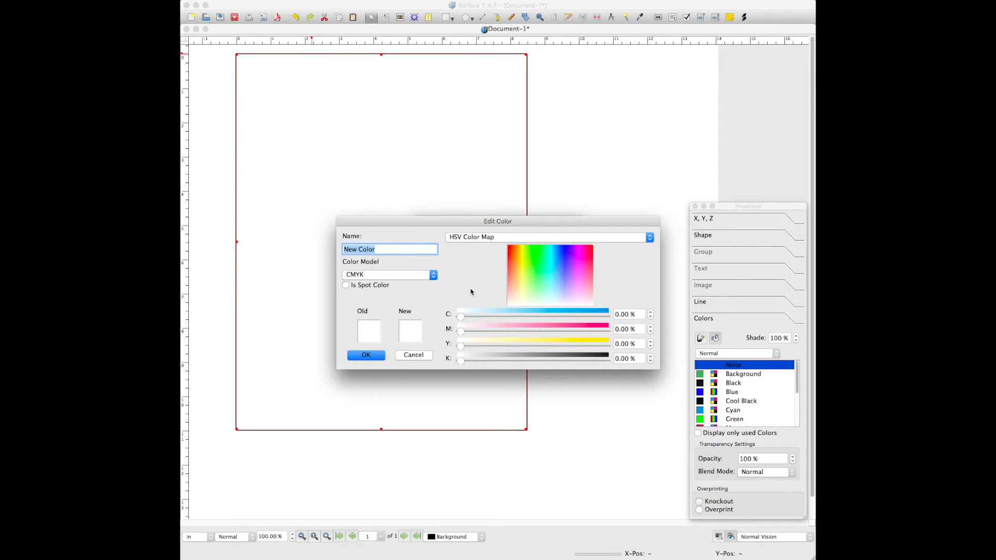
pyautogui.click(536, 268)
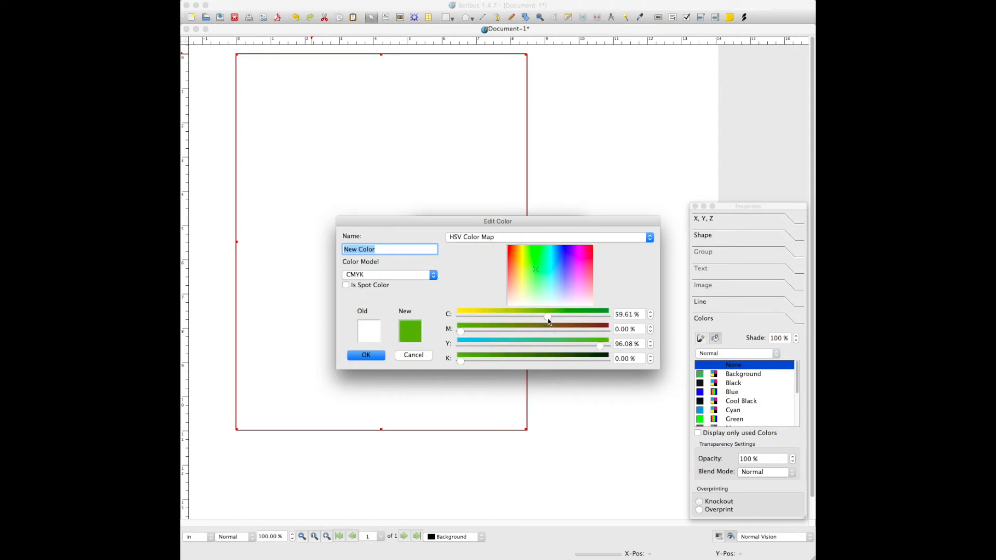
pyautogui.moveTo(548, 319); pyautogui.dragTo(550, 319)
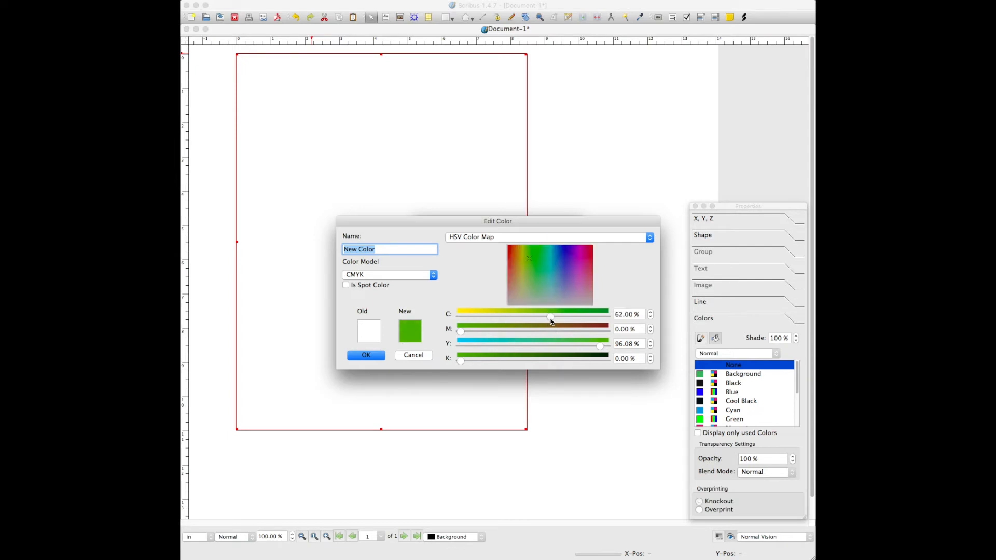
pyautogui.moveTo(600, 346)
pyautogui.mouseDown()
pyautogui.moveTo(550, 346)
pyautogui.moveTo(561, 345)
pyautogui.mouseUp()
pyautogui.press('BackSpace')
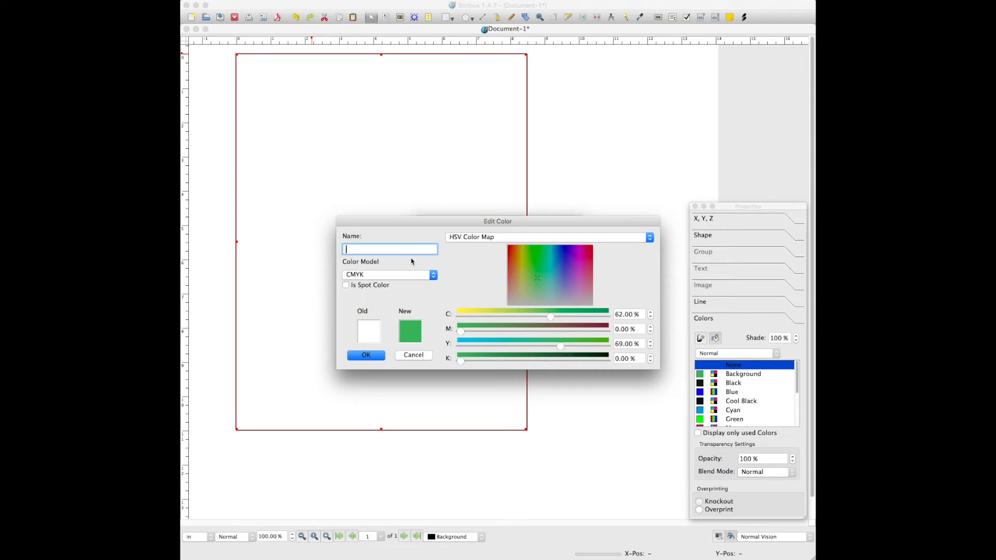
pyautogui.write('Background')
pyautogui.click(370, 356)
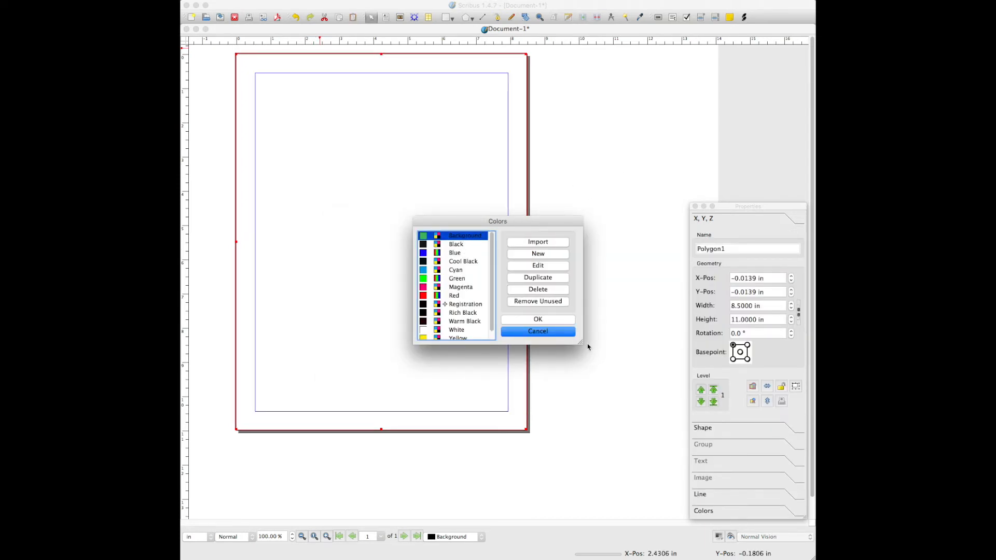
pyautogui.click(548, 321)
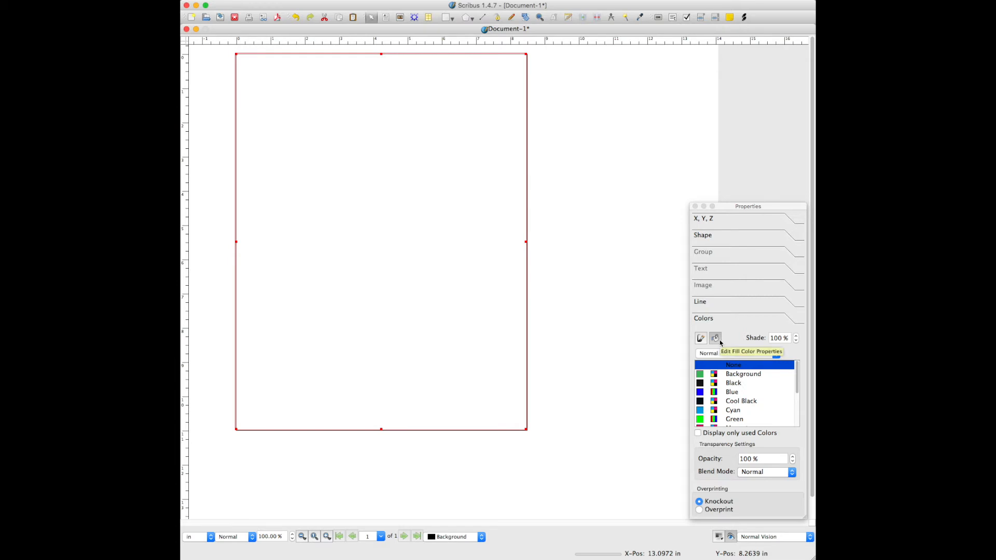
# Step: Fill the page-sized rectangle with the Background color and set its line color to None
pyautogui.click(733, 374)
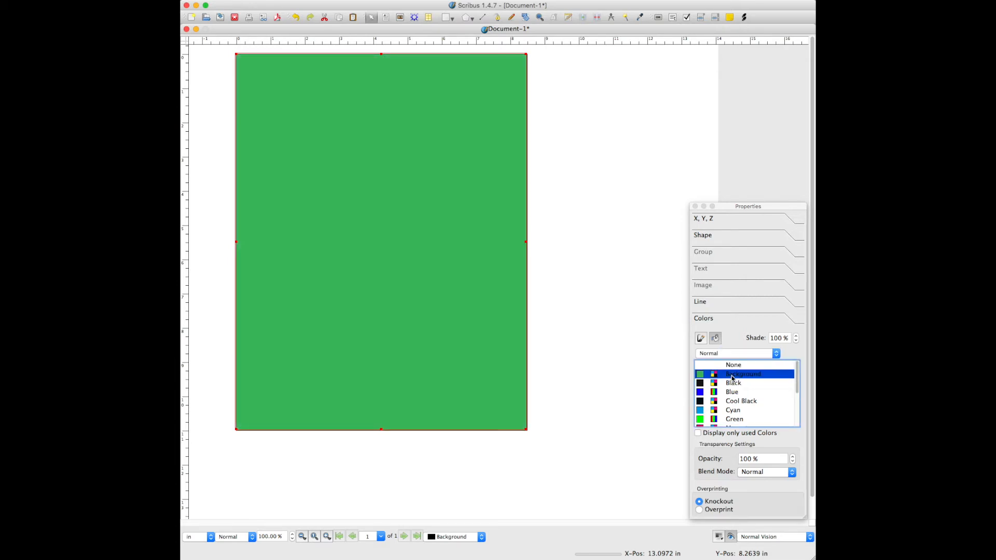
pyautogui.click(700, 340)
pyautogui.click(726, 354)
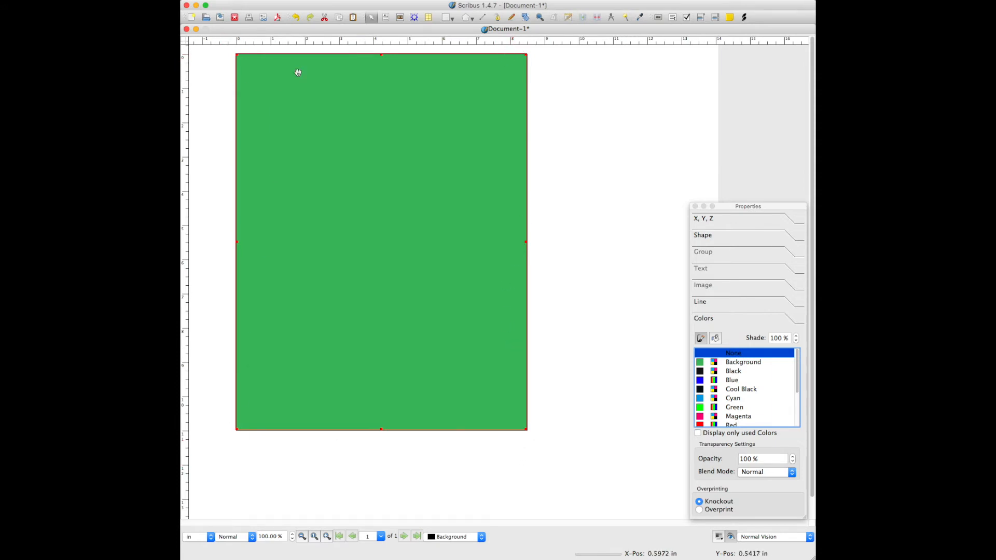
pyautogui.click(716, 338)
pyautogui.click(550, 245)
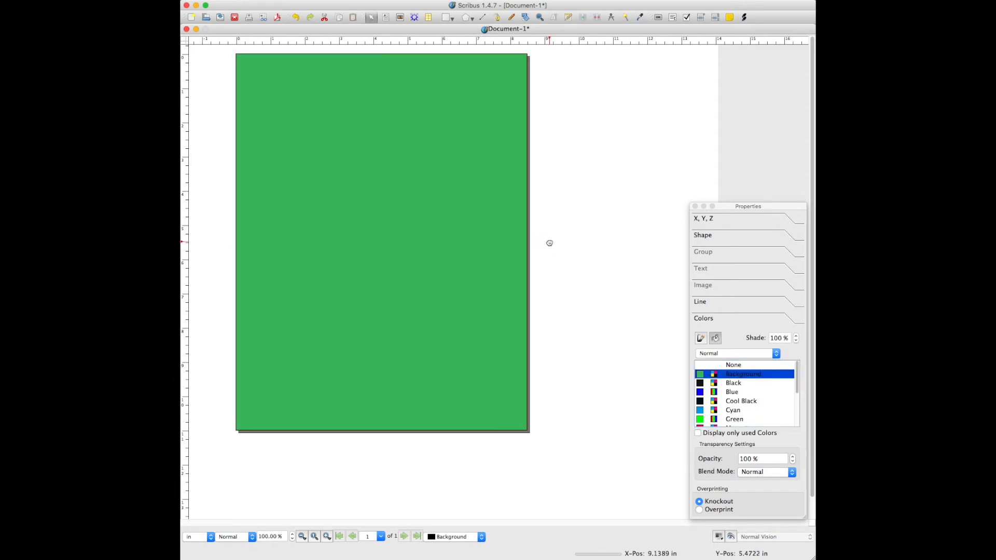
# Step: Draw a text frame about 5.57 × 2.79 in reading "PLEASE NO FOOD OR DRINK IN THE SANCTUARY PLEASE!" and, after a blank line, "THANK YOU!"
pyautogui.click(388, 19)
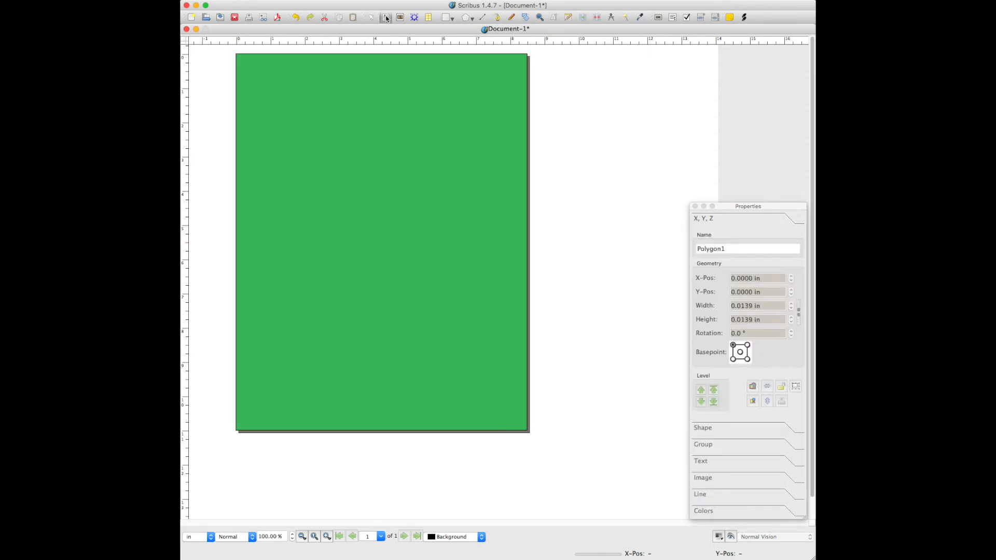
pyautogui.moveTo(289, 88); pyautogui.dragTo(479, 183)
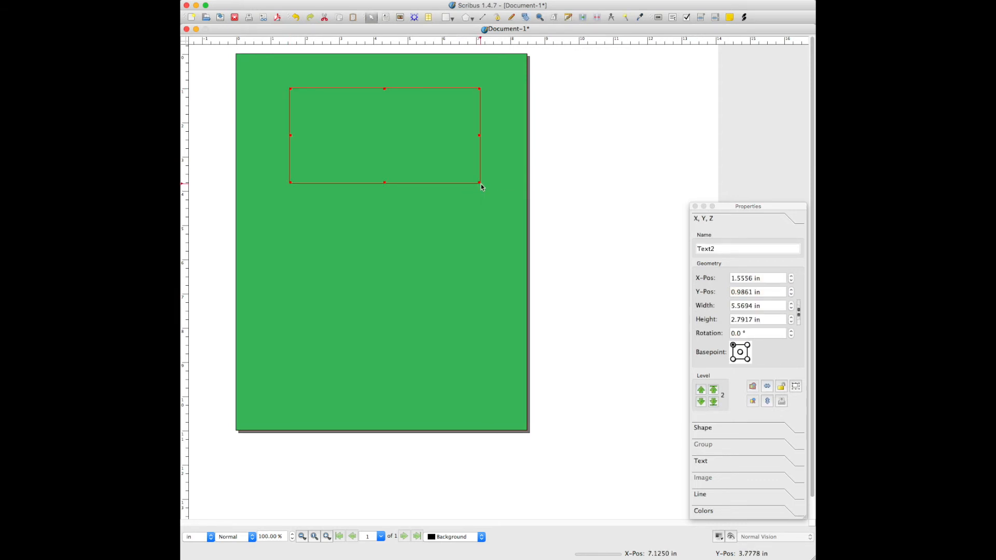
pyautogui.doubleClick(439, 152)
pyautogui.write('PLEASE NO F')
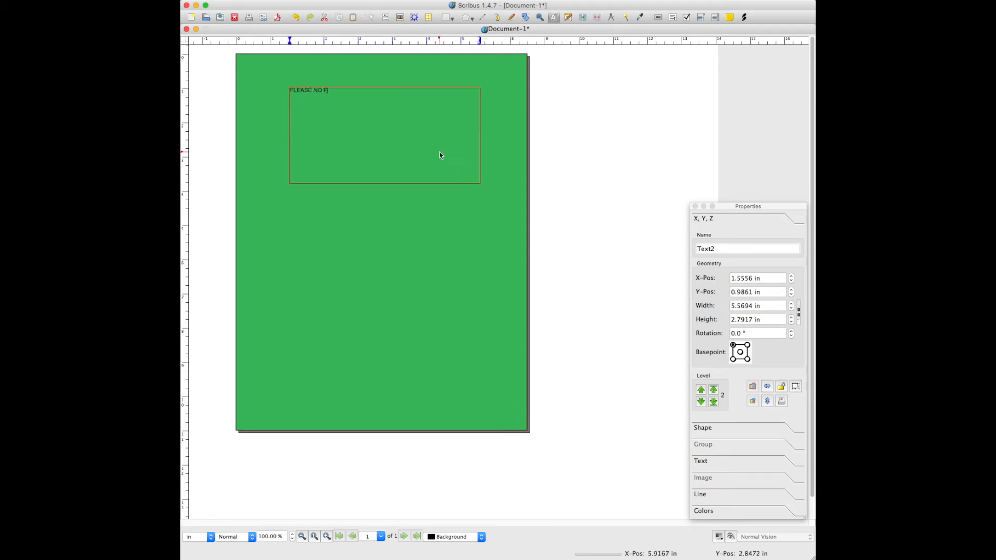
pyautogui.write('OOD OR DRINK IN THE SANCTUARY PKEASE!')
pyautogui.press('Return')
pyautogui.write('THANK YOU!')
# Step: Set all the text in the frame to the Lato font in a heavy, bold style
pyautogui.press('super+a')
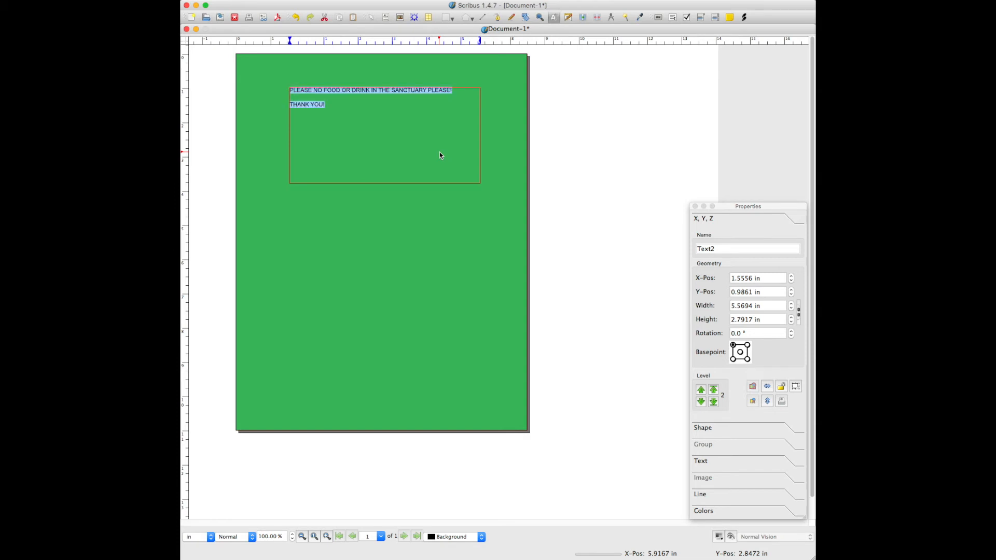
pyautogui.click(701, 462)
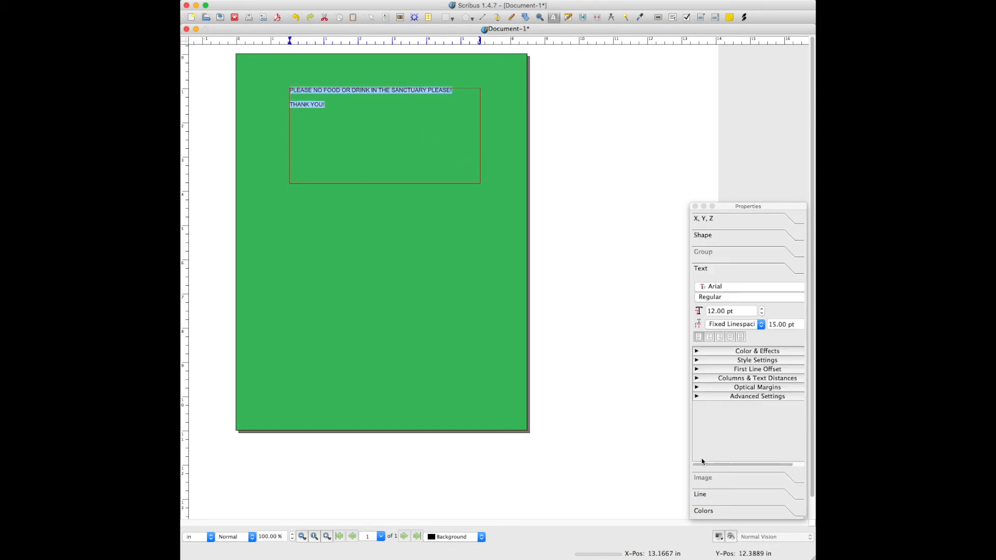
pyautogui.click(726, 287)
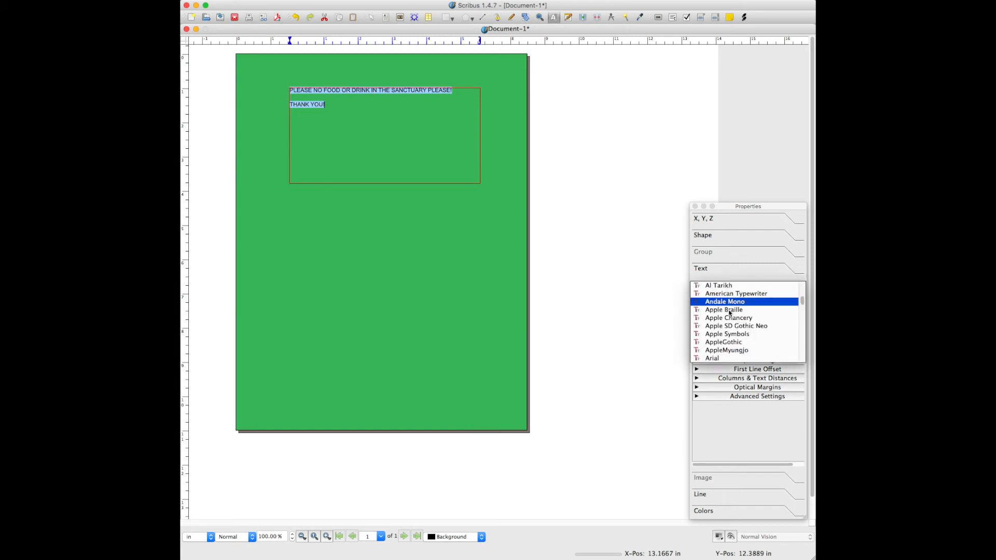
pyautogui.scroll(-2, 745, 319)
pyautogui.scroll(-20, 744, 319)
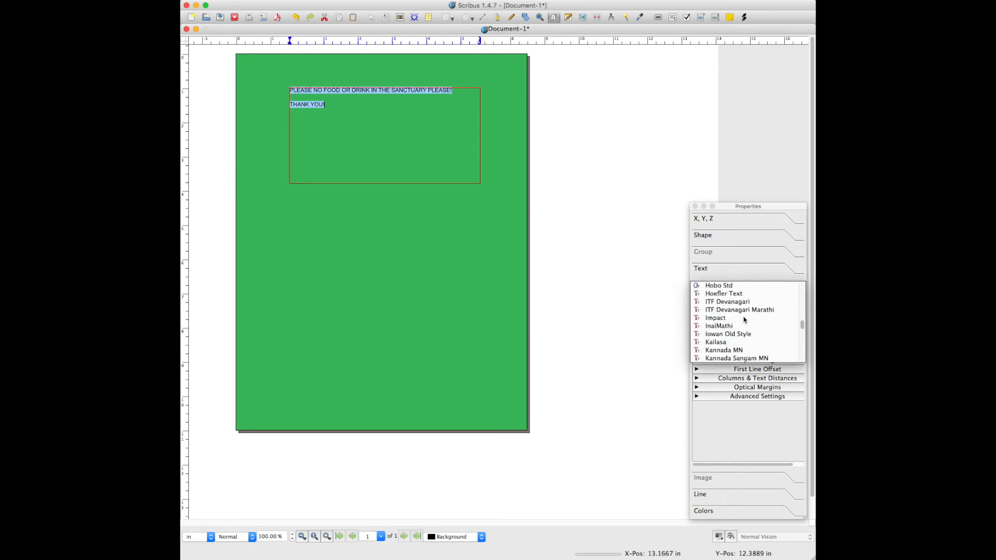
pyautogui.scroll(15, 744, 319)
pyautogui.scroll(-5, 745, 319)
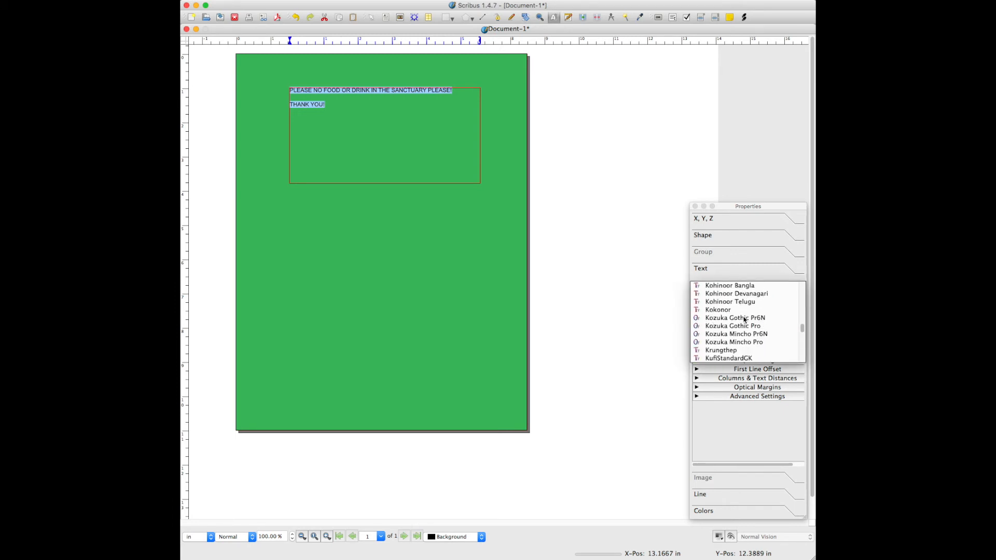
pyautogui.click(731, 294)
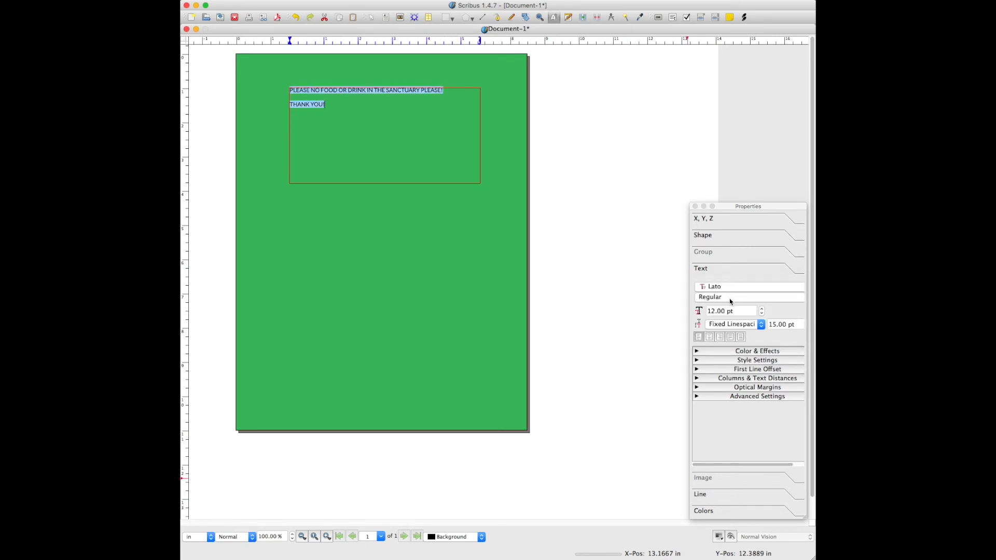
pyautogui.click(731, 297)
pyautogui.click(722, 296)
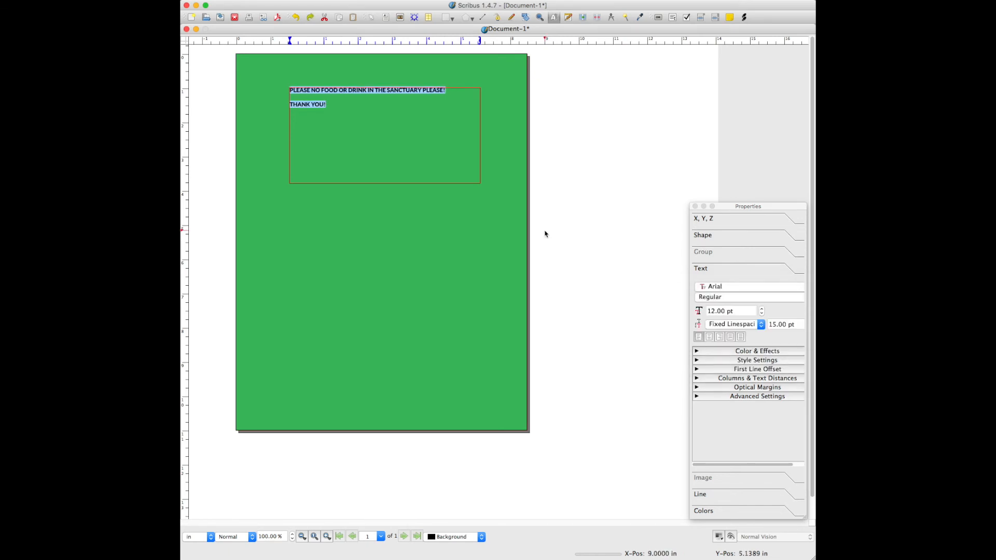
# Step: Change the fill color of the selected sign text to White
pyautogui.click(698, 352)
pyautogui.click(721, 366)
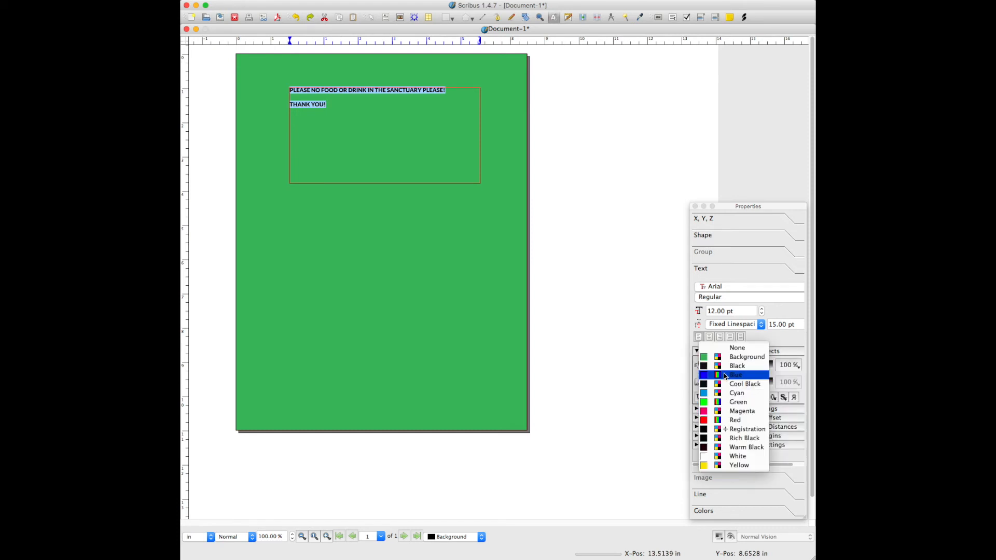
pyautogui.click(737, 456)
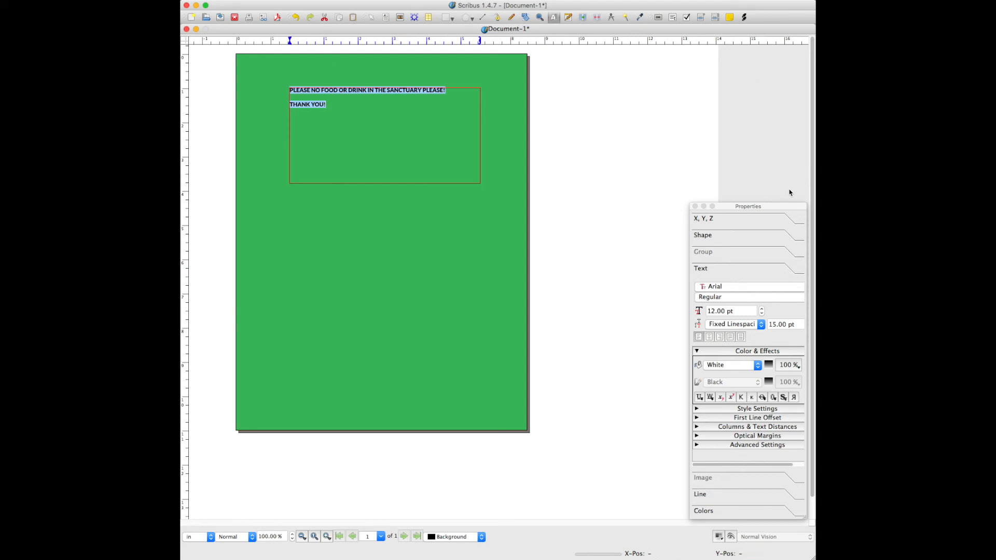
# Step: Set the sign text's size to 70 pt and its line spacing to Automatic Linespacing
pyautogui.click(710, 309)
pyautogui.write('70')
pyautogui.press('Return')
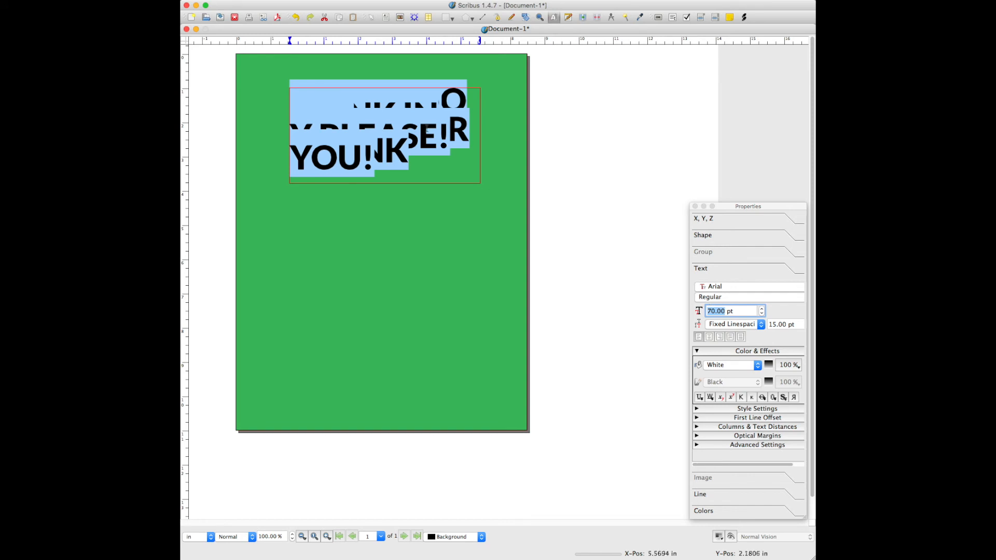
pyautogui.click(721, 324)
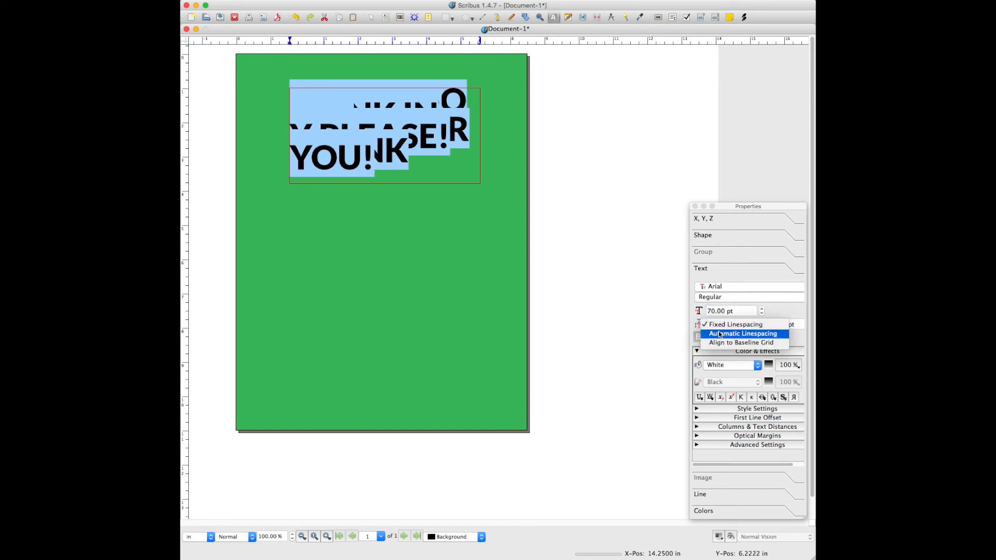
pyautogui.click(721, 336)
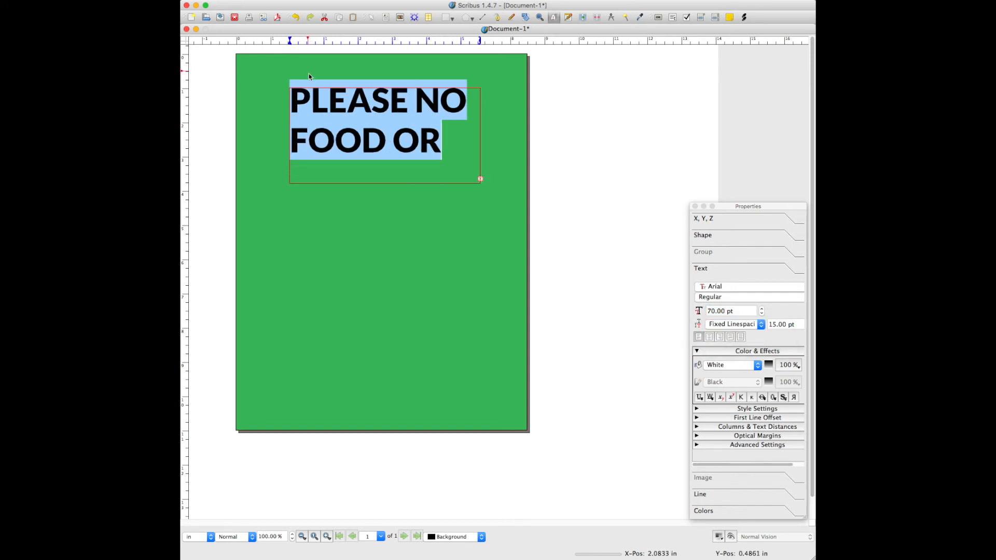
# Step: Enlarge the text frame to about 6.63 × 8.90 in and move it to about X 1.08 in, Y 0.96 in to fit all the text
pyautogui.click(565, 119)
pyautogui.click(422, 162)
pyautogui.moveTo(379, 183); pyautogui.dragTo(379, 393)
pyautogui.moveTo(481, 240); pyautogui.dragTo(515, 241)
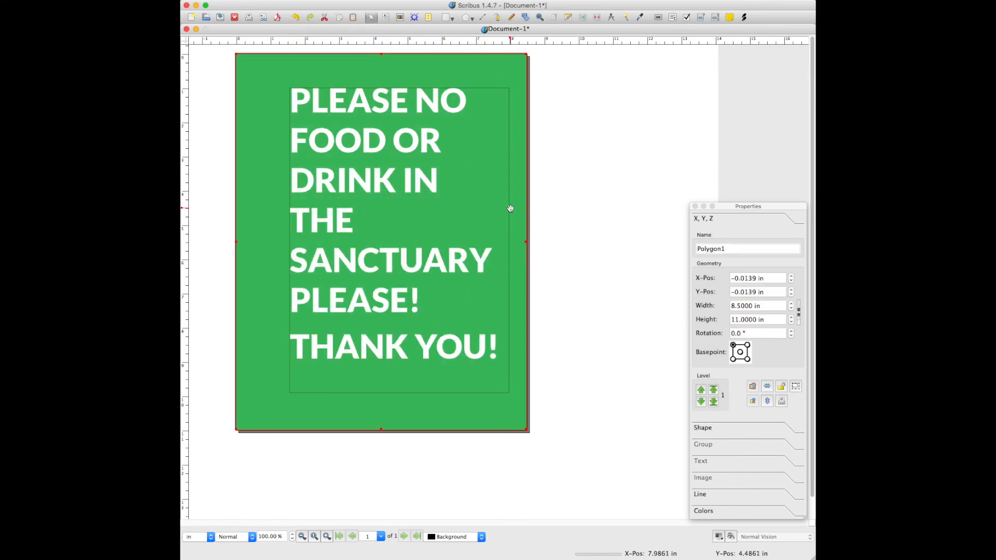
pyautogui.moveTo(434, 274); pyautogui.dragTo(418, 273)
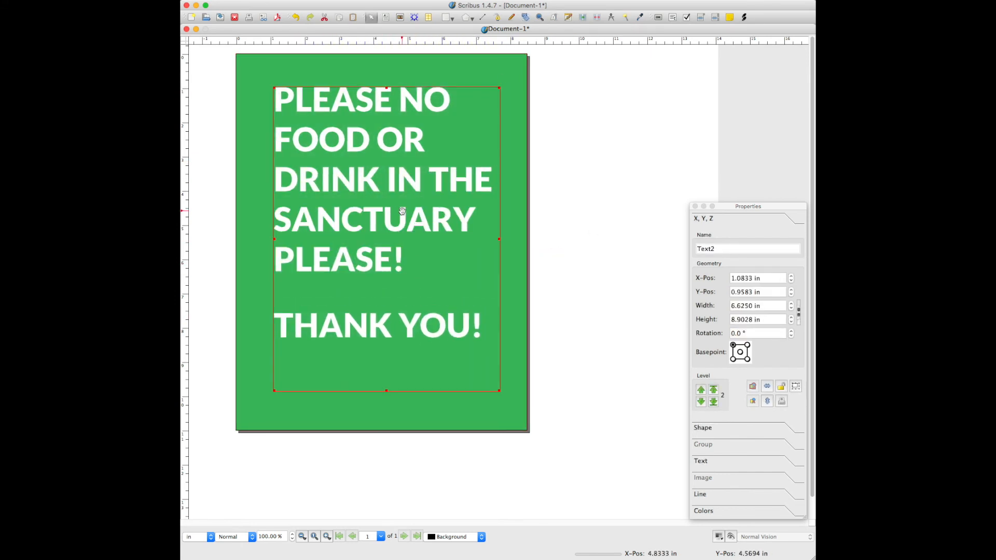
# Step: Deselect the text frame and view the finished sign in preview mode
pyautogui.click(586, 227)
pyautogui.click(732, 537)
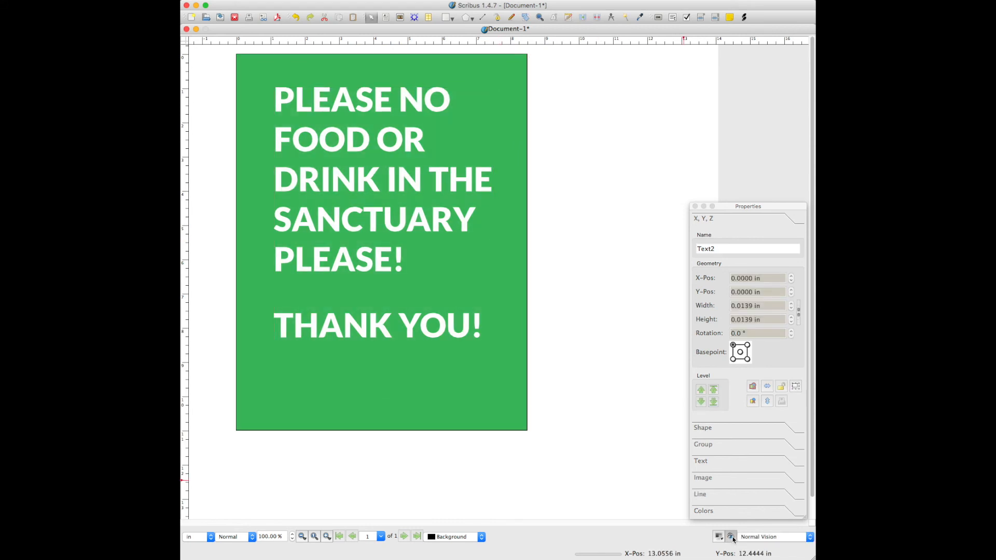
# Step: Exit preview mode and draw an image frame about 2.58 × 1.08 in below THANK YOU!, at about X 3.10 in, Y 8.93 in
pyautogui.click(731, 537)
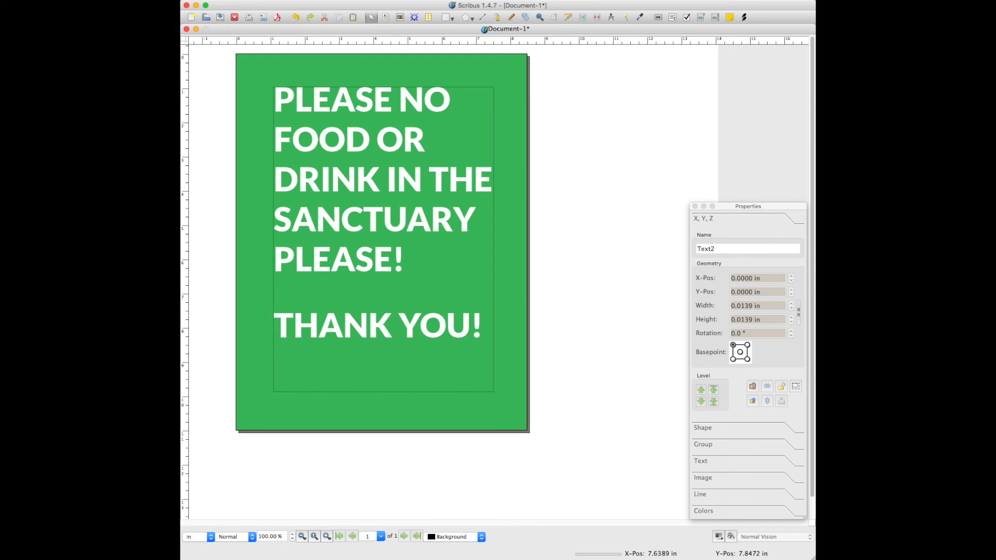
pyautogui.click(400, 18)
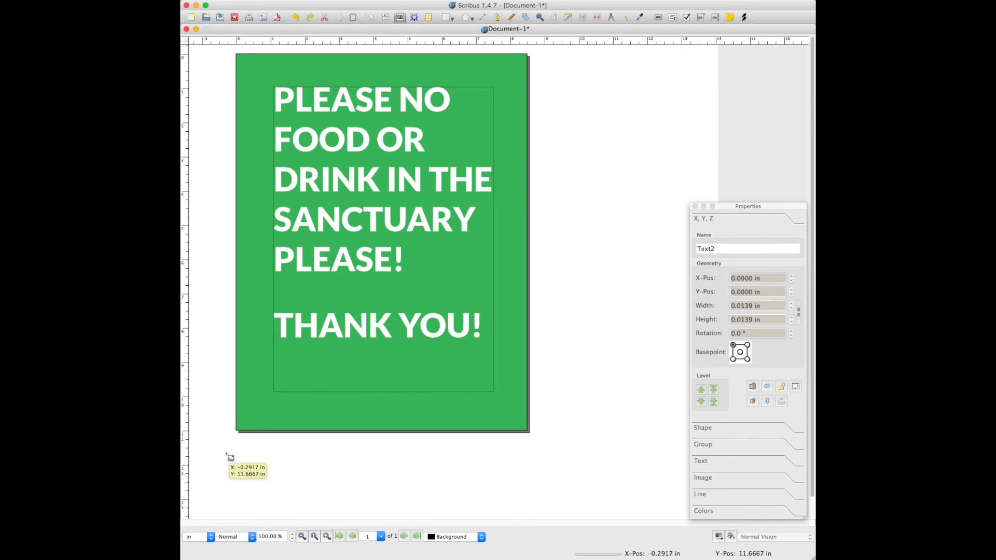
pyautogui.moveTo(342, 360); pyautogui.dragTo(431, 398)
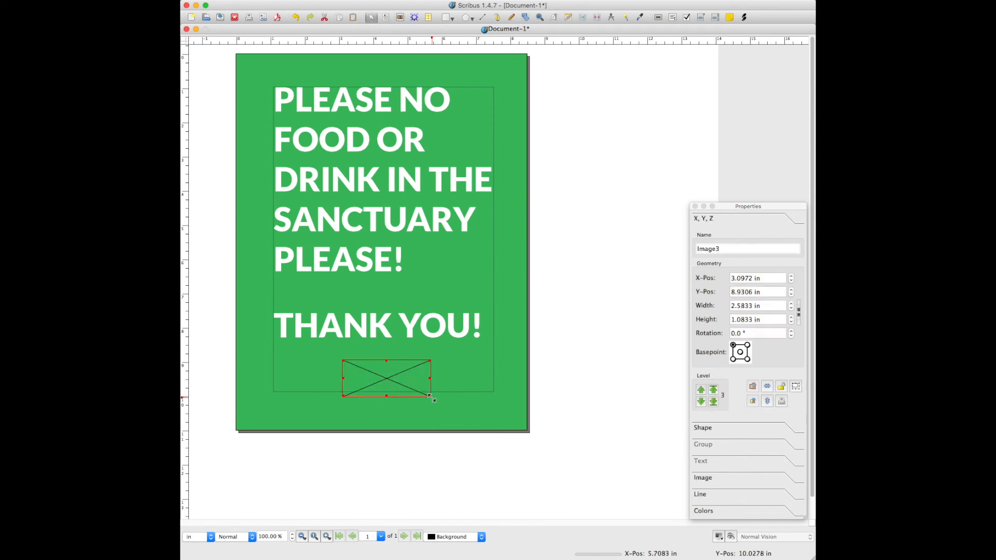
# Step: Load the logo image simplywhite.png into the new image frame
pyautogui.rightClick(384, 374)
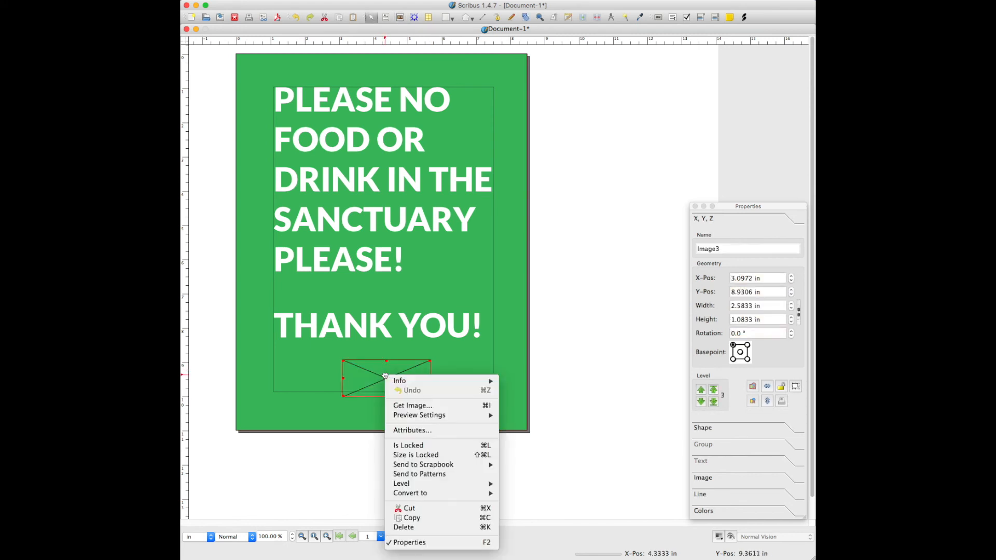
pyautogui.click(403, 408)
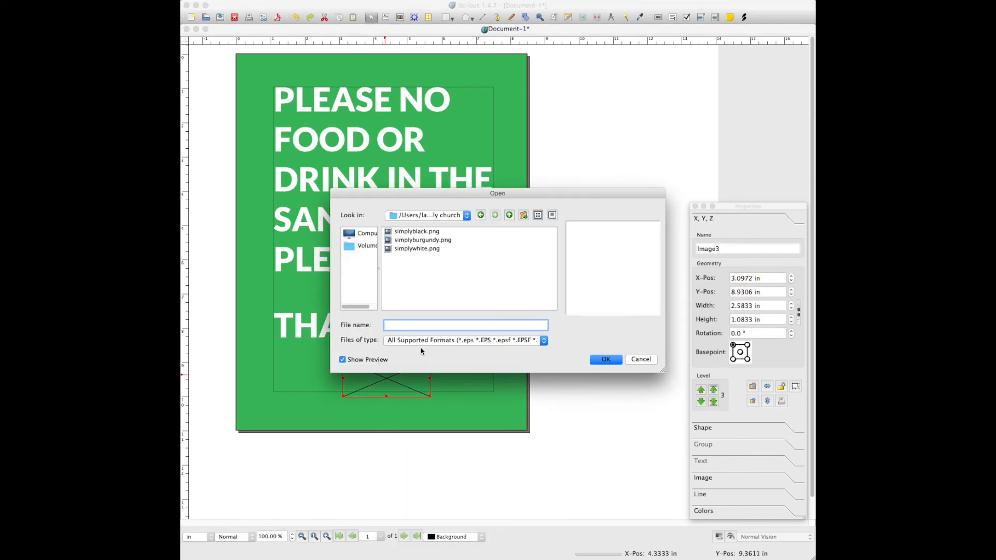
pyautogui.click(418, 249)
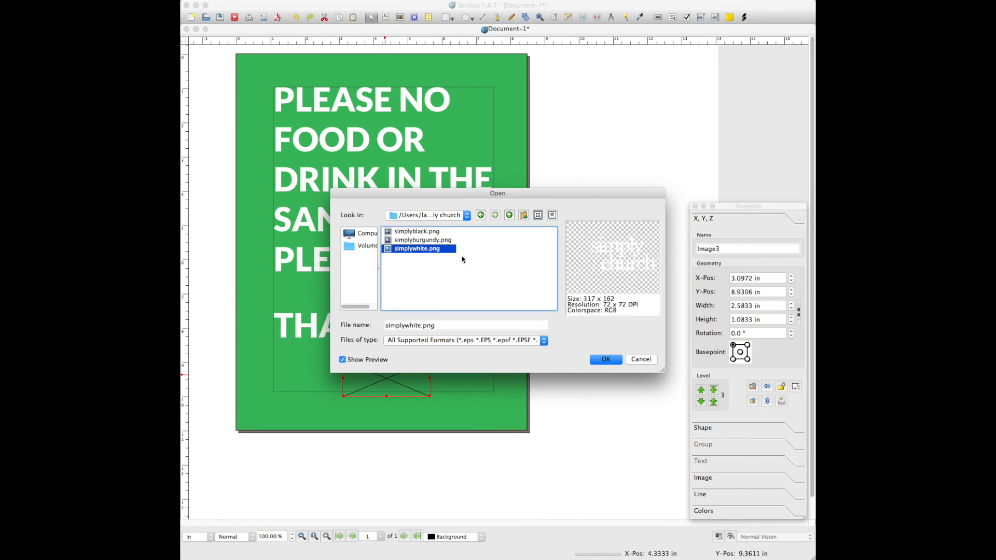
pyautogui.click(606, 360)
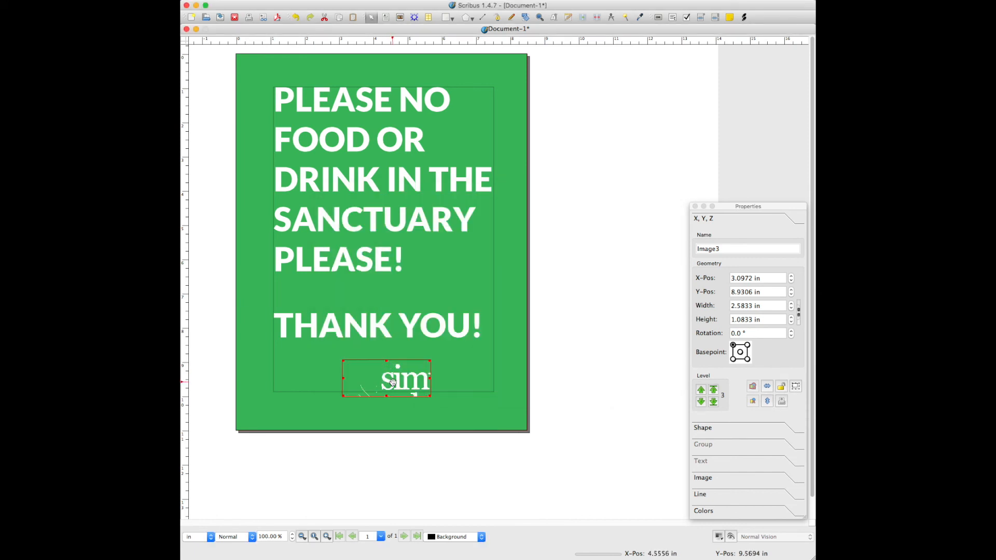
# Step: Scale the logo inside its frame to 50% in both X-Scale and Y-Scale with free scaling
pyautogui.click(707, 477)
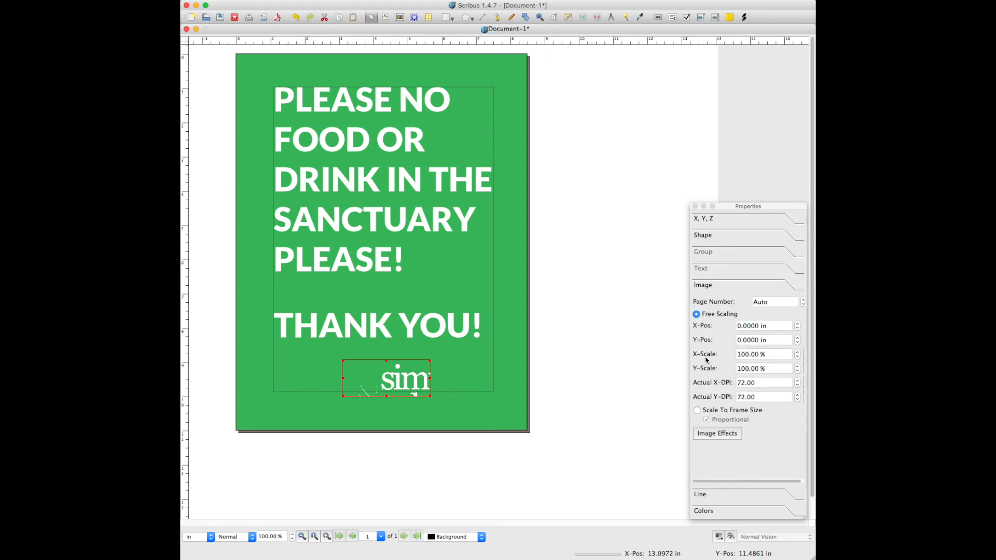
pyautogui.doubleClick(741, 353)
pyautogui.write('50')
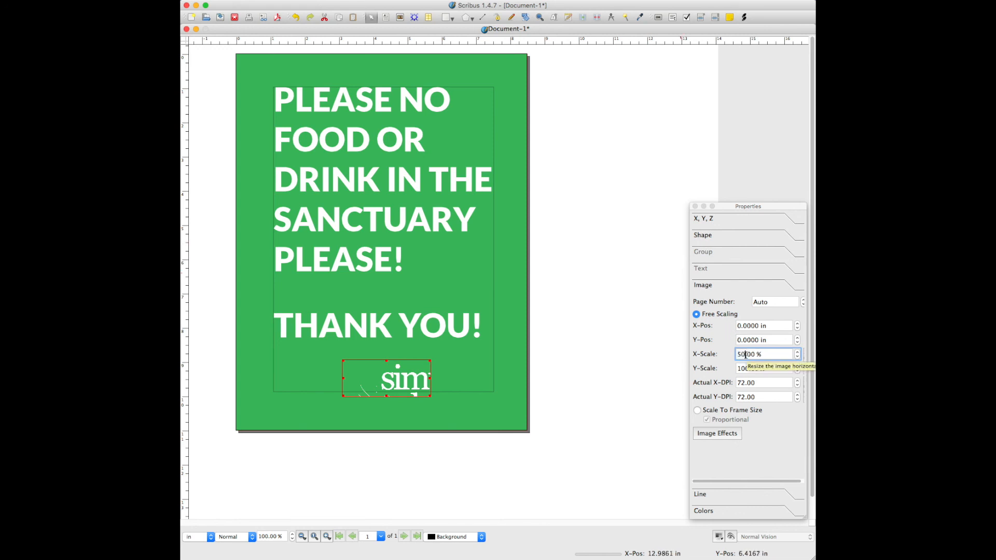
pyautogui.press('Return')
pyautogui.doubleClick(742, 368)
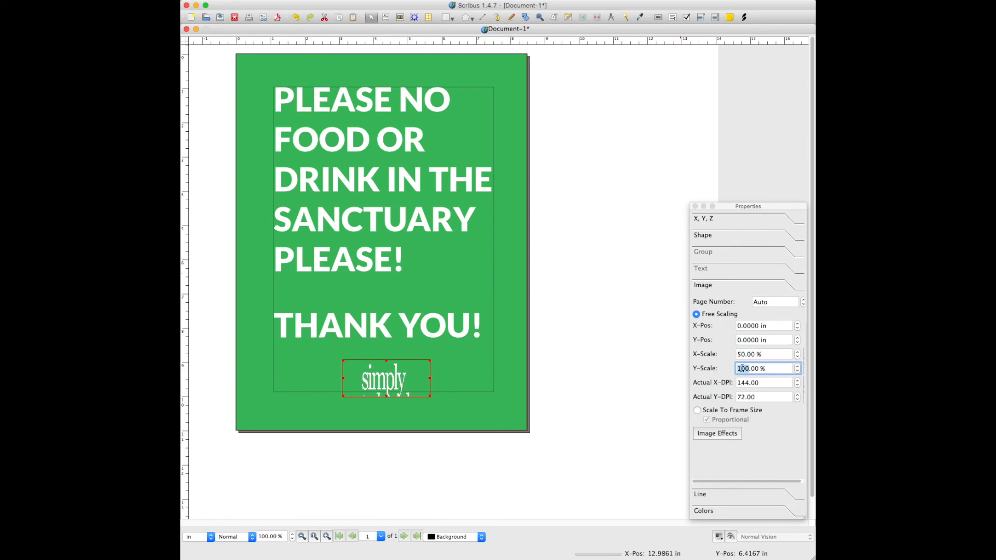
pyautogui.write('50')
pyautogui.press('Return')
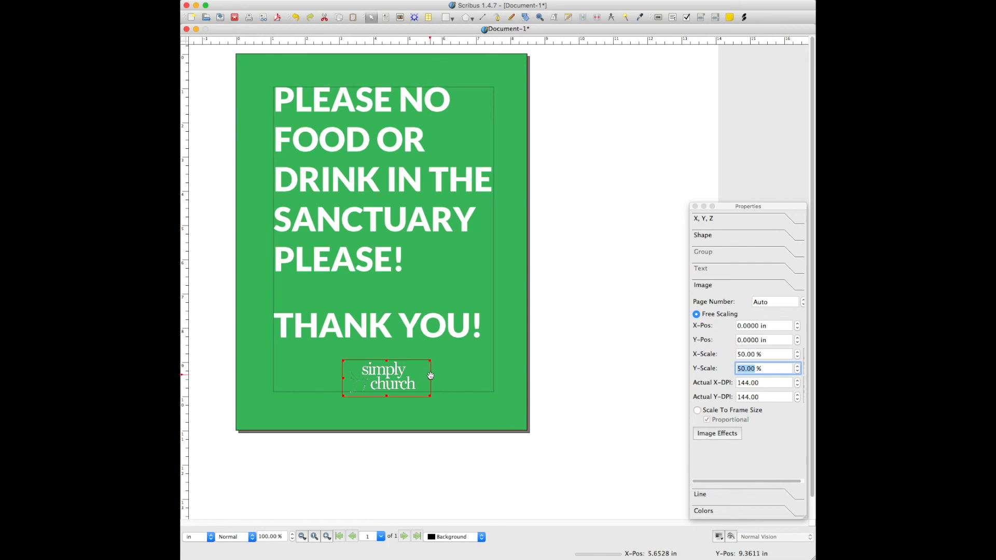
# Step: Narrow the logo frame slightly from its right edge and move it up a little closer to THANK YOU!
pyautogui.moveTo(429, 379); pyautogui.dragTo(421, 380)
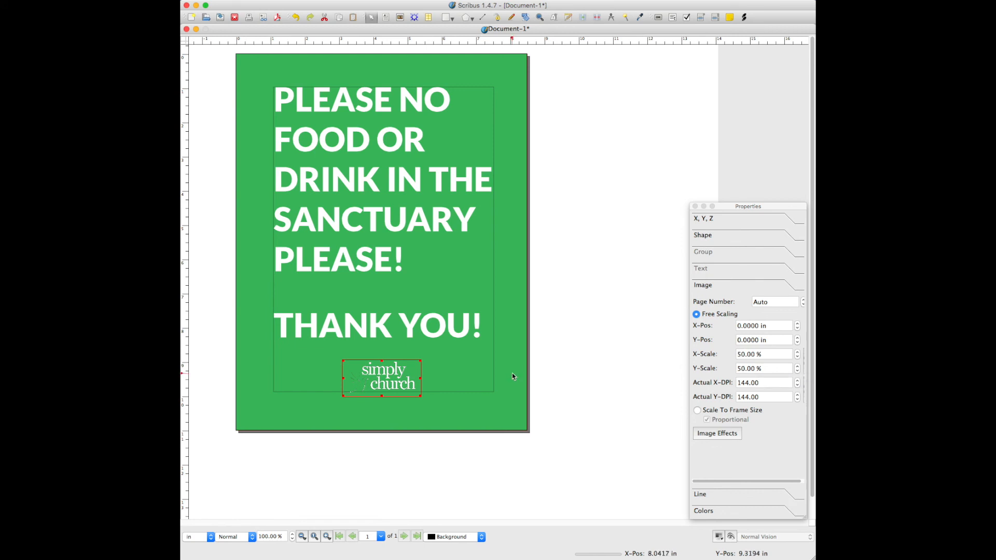
pyautogui.moveTo(398, 381); pyautogui.dragTo(399, 376)
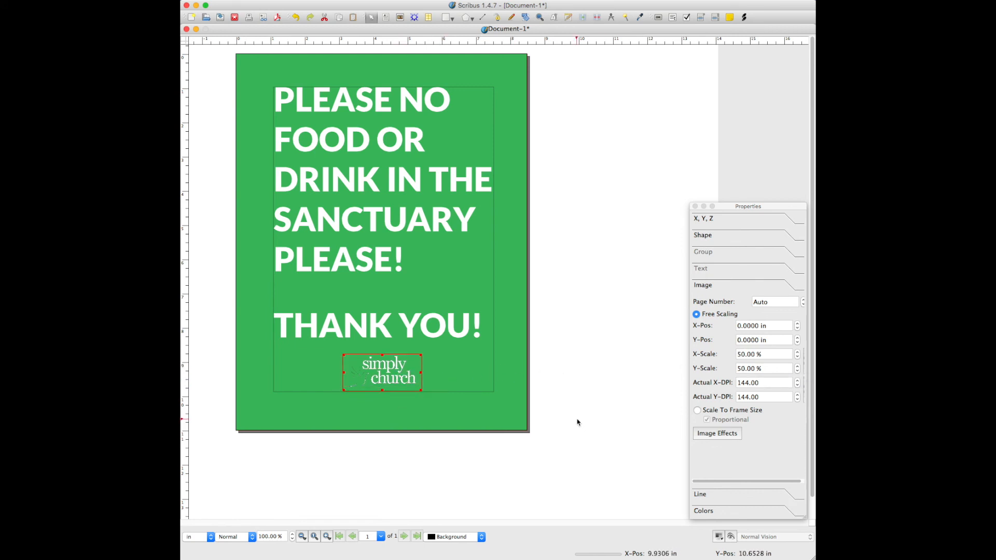